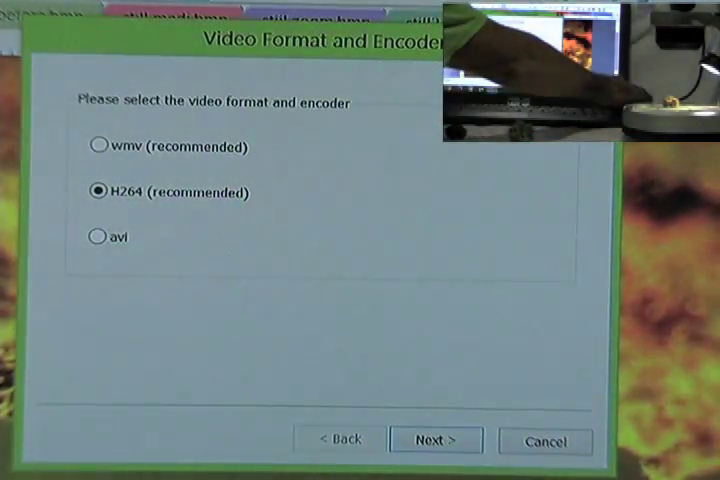
- Confirm H264 as the video format and encoder for the new recording
key("Return")
key("Return")
key("Return")
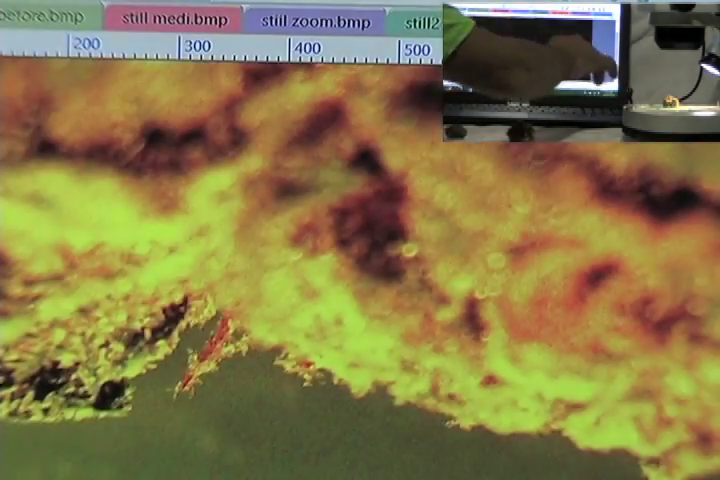